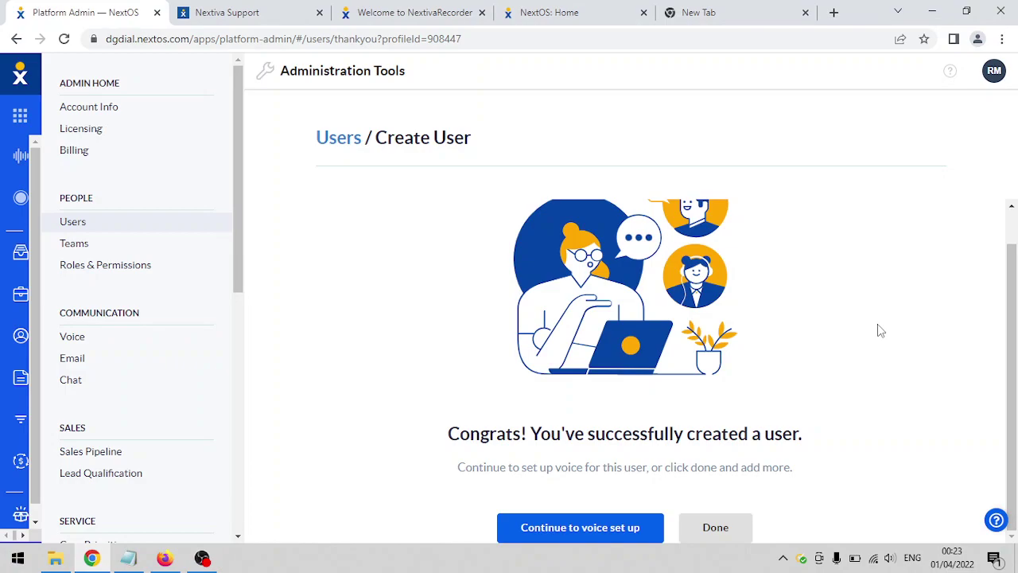
- Begin agent1's voice setup and pick Location 1 as the primary office location
left_click_drag(1009, 326, 1014, 371)
left_click(177, 222)
left_click(614, 533)
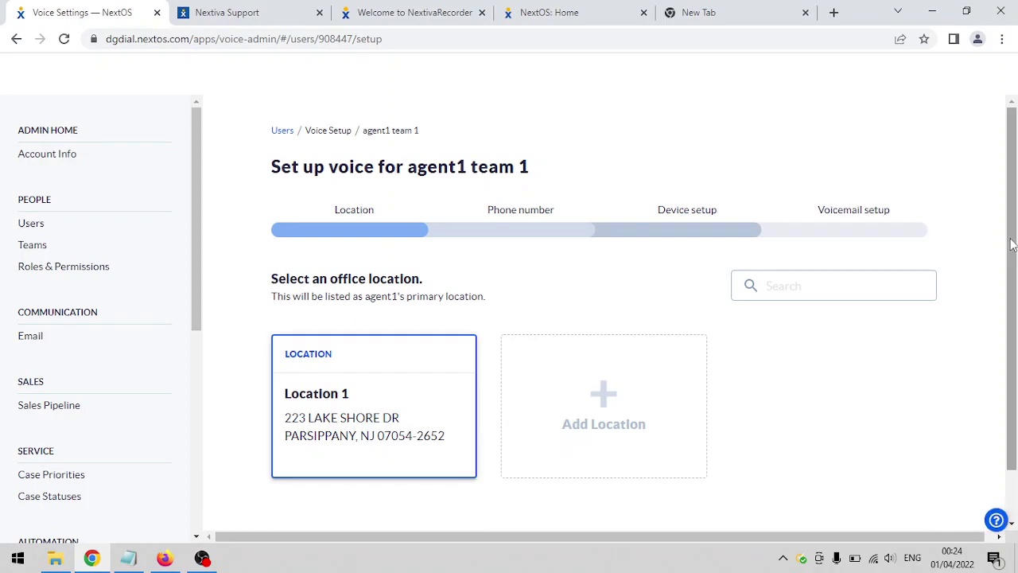
left_click_drag(1011, 245, 1012, 294)
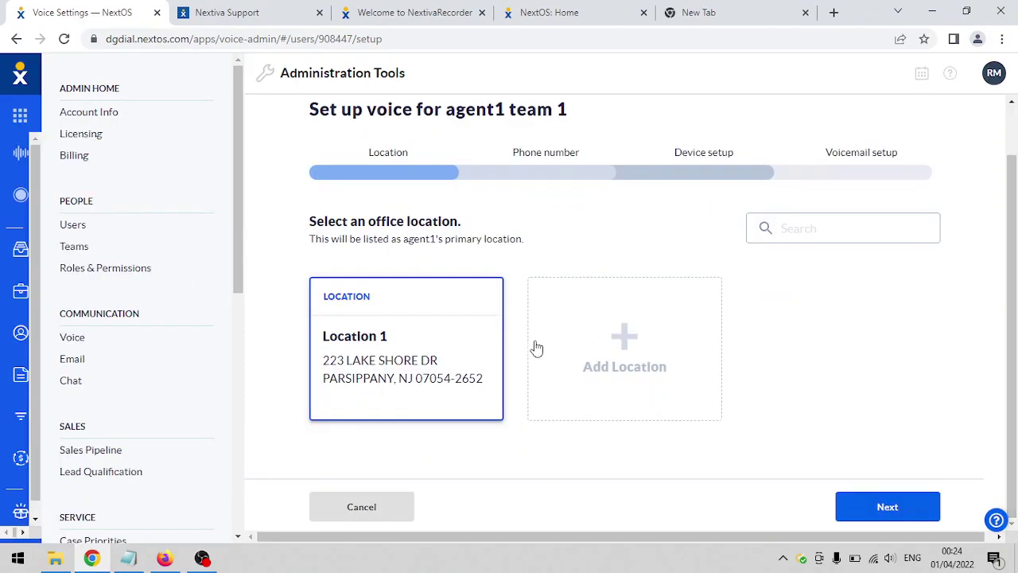
left_click(422, 356)
left_click(855, 509)
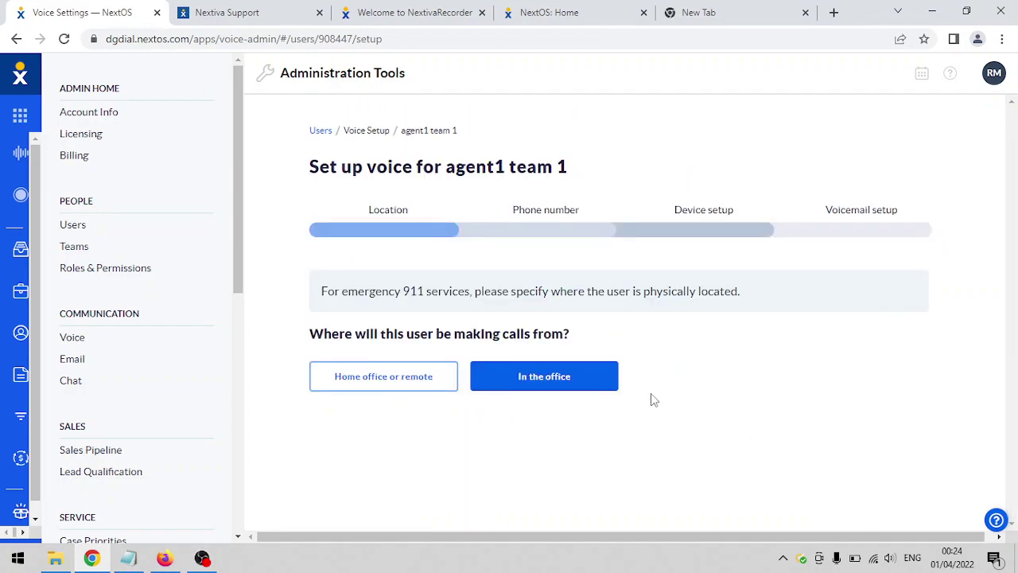
- Mark agent1 as calling from the office, browse available phone numbers, then go to Nextiva Support
left_click(544, 376)
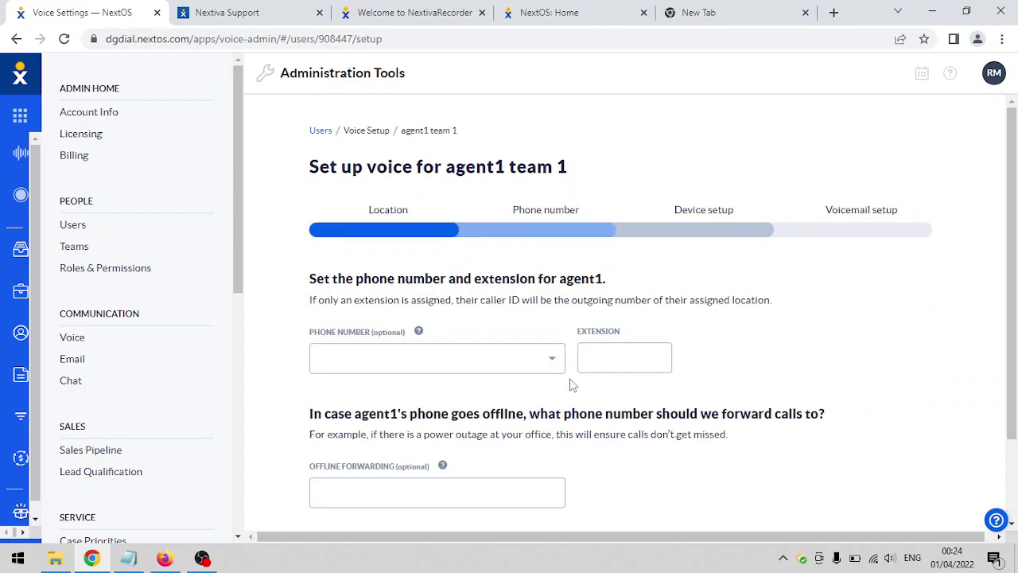
scroll(1006, 383, "down", 2)
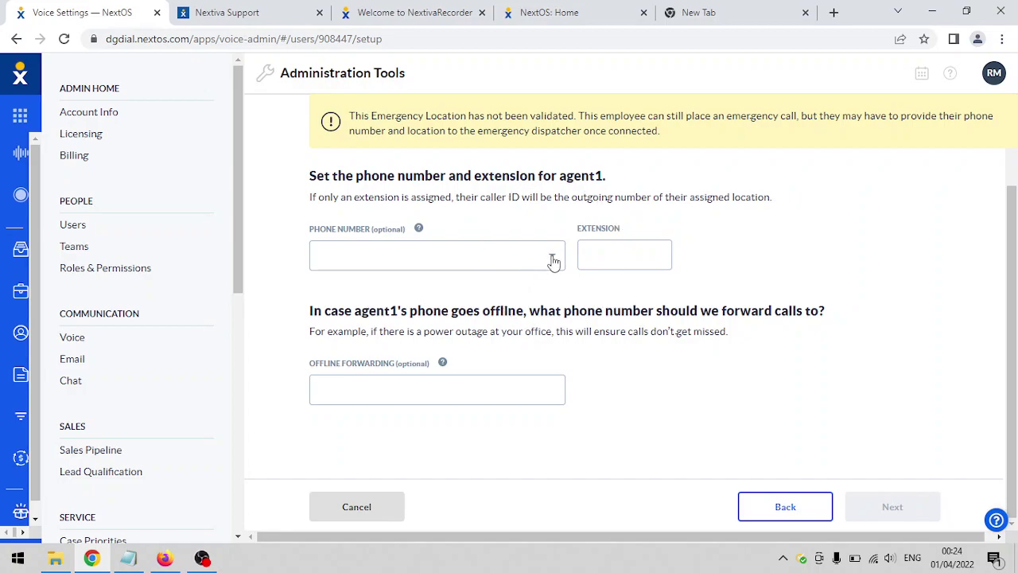
left_click(552, 262)
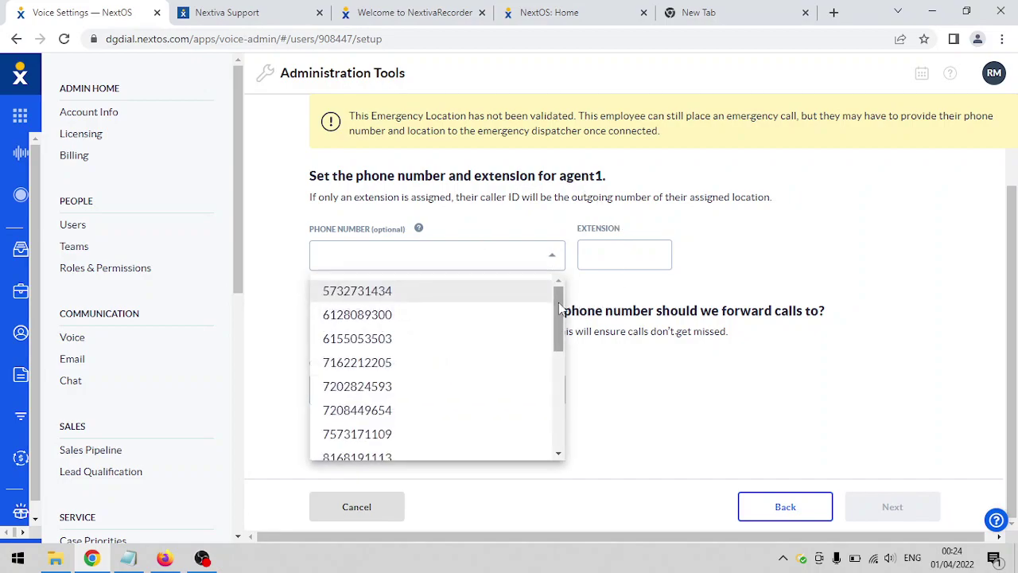
left_click_drag(557, 308, 554, 336)
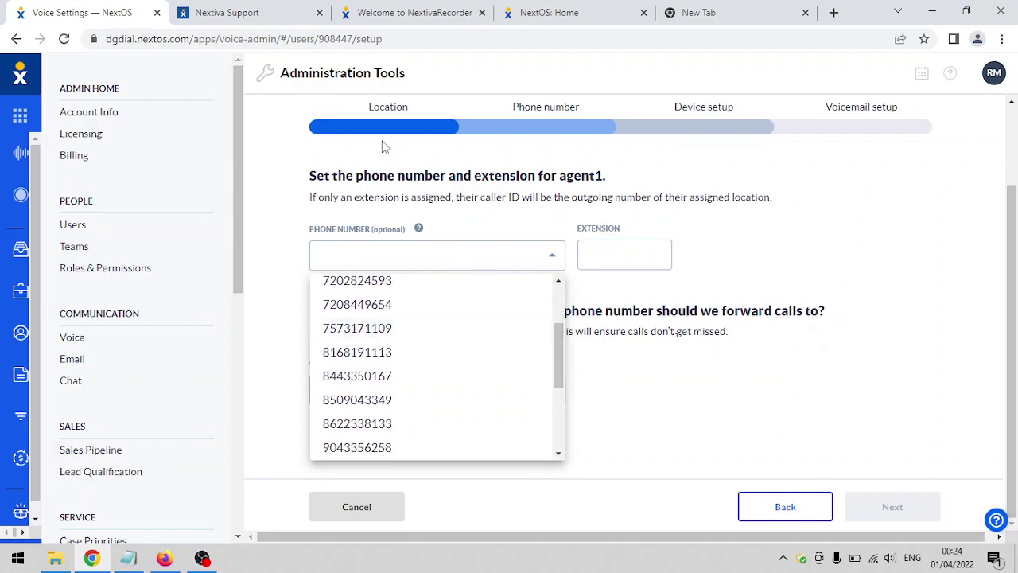
left_click(279, 19)
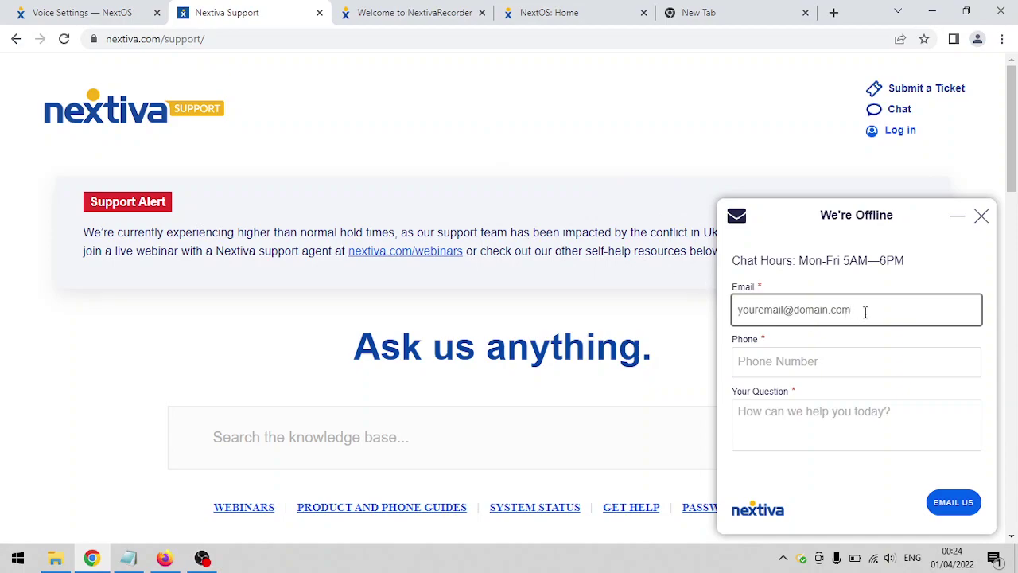
- Enter a contact phone number and start the question asking to assign a phone number to agent1's e-mail
left_click(822, 361)
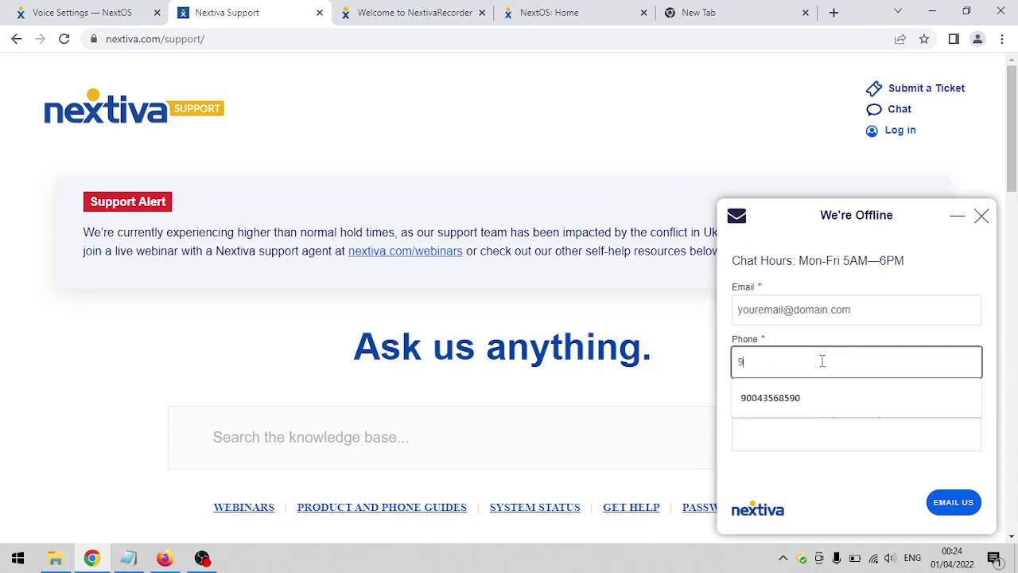
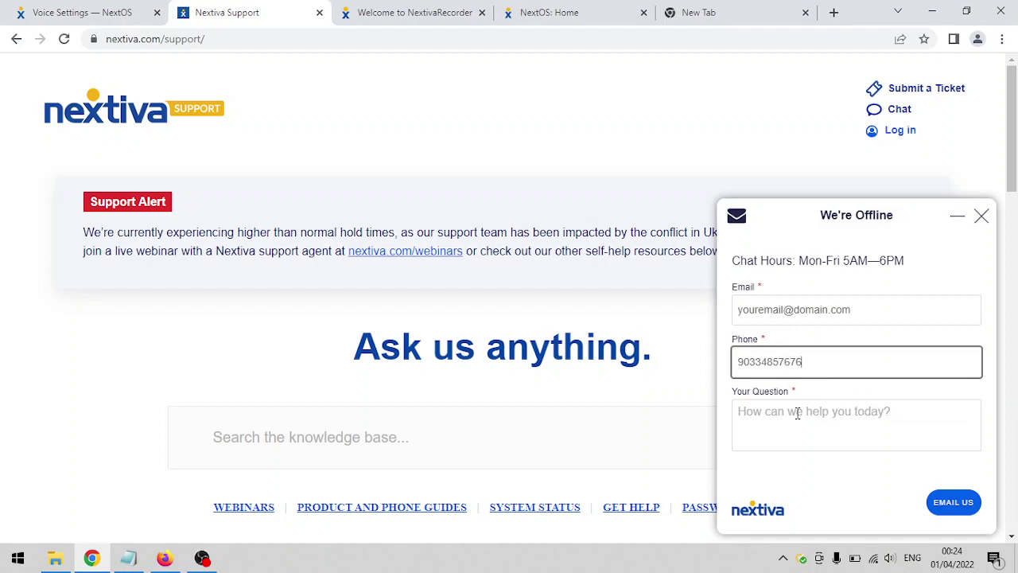
left_click(796, 412)
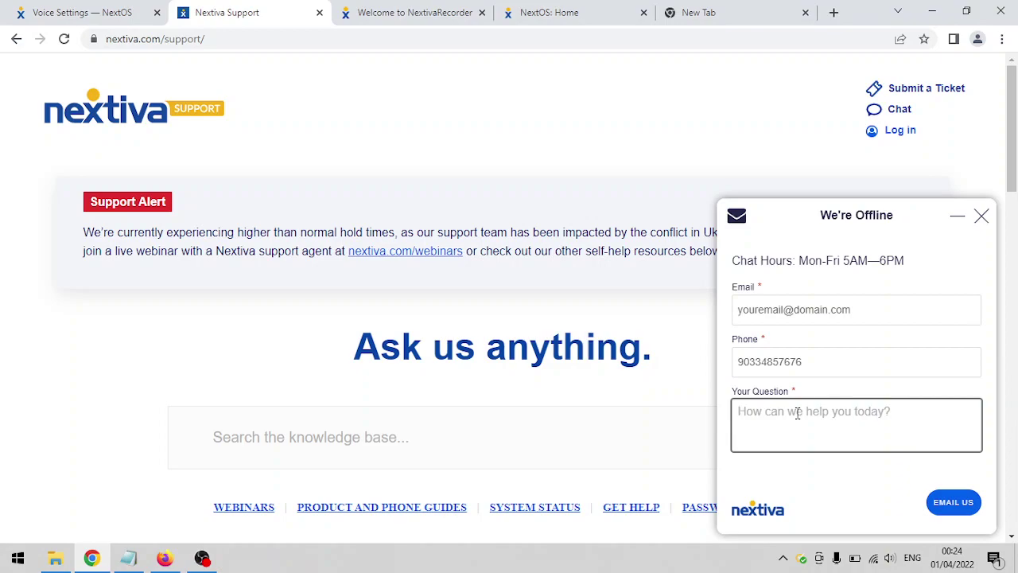
type("Please assign a 9")
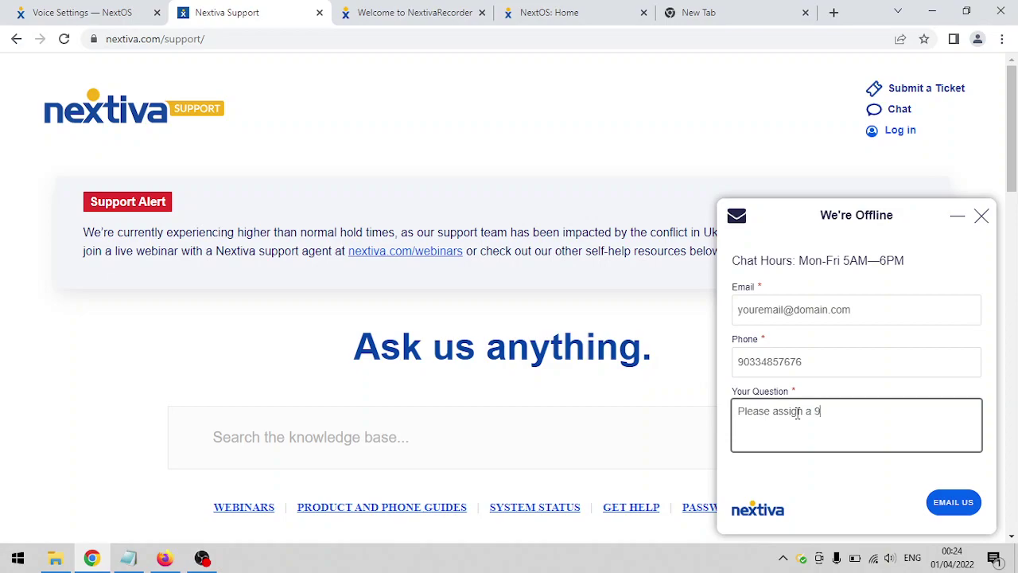
type("73 d")
key("BackSpace")
key("BackSpace")
key("BackSpace")
key("BackSpace")
key("BackSpace")
type("phone number to ag")
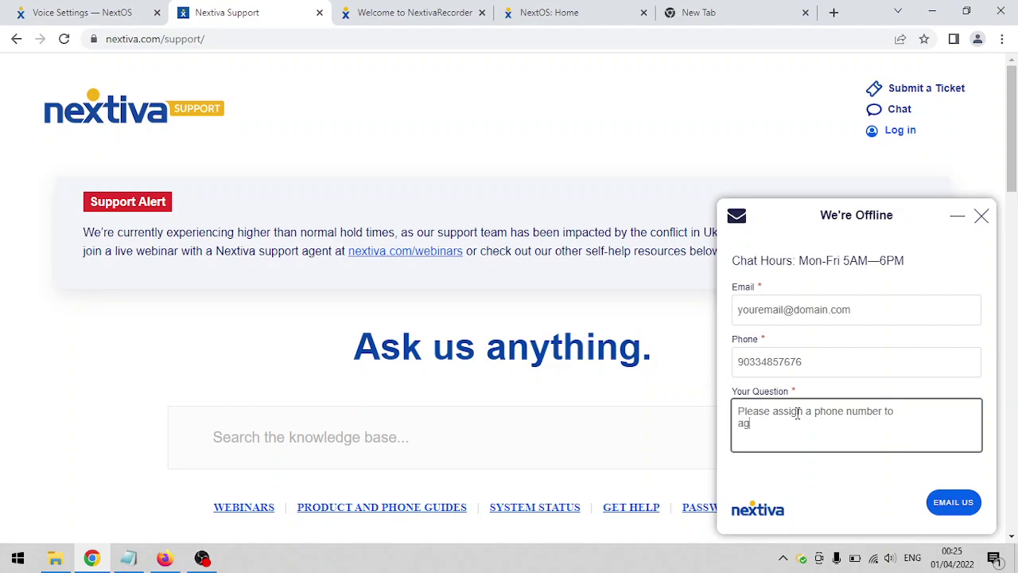
type("ent1@yourdomain.com")
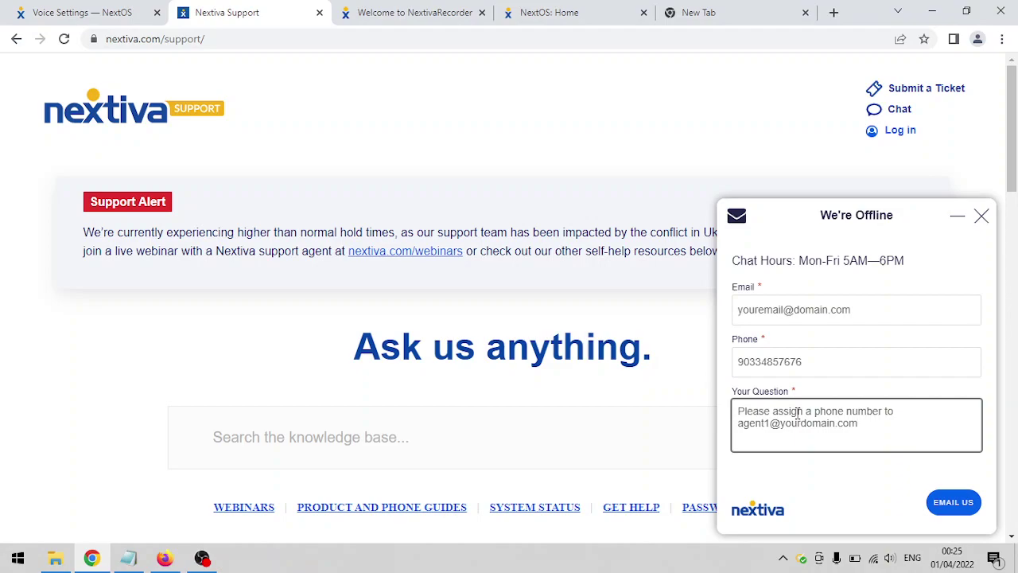
- Add 'any 973 area code will do' to the question, followed by 'account', 'pin' and 'name:' lines
key("Return")
key("Return")
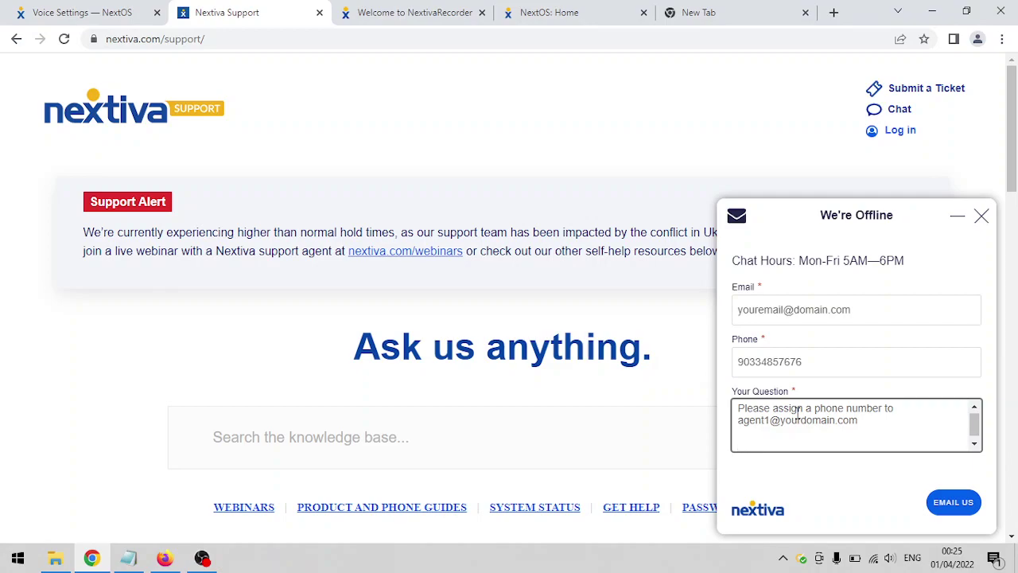
type("any 973 area code will d")
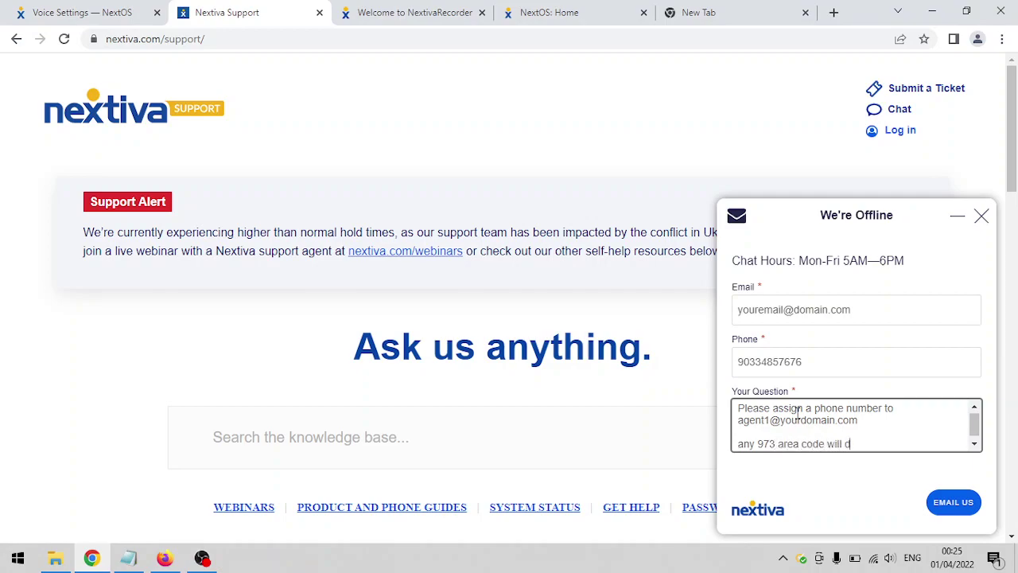
type("o")
key("Return")
key("Return")
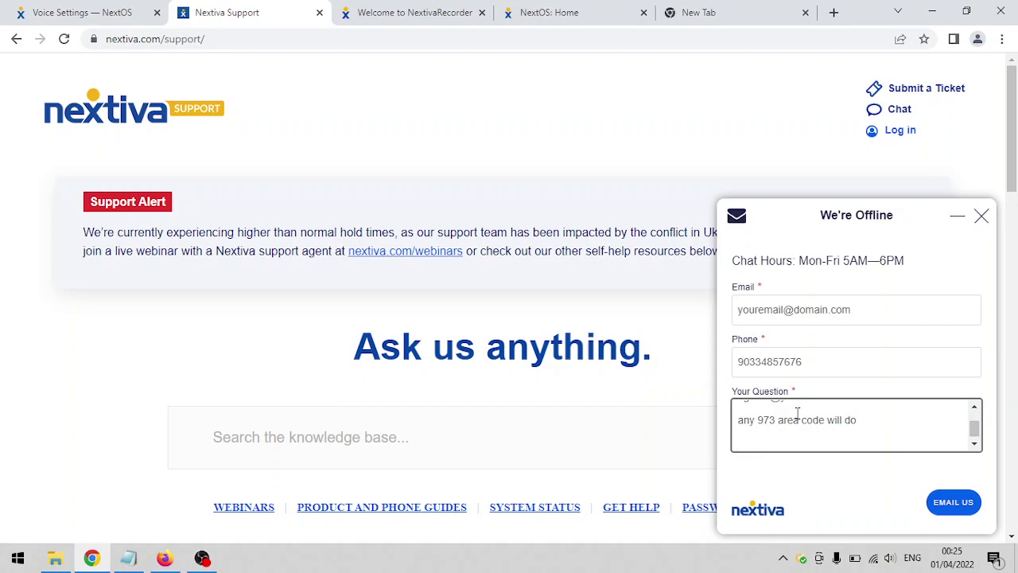
type("account")
key("Return")
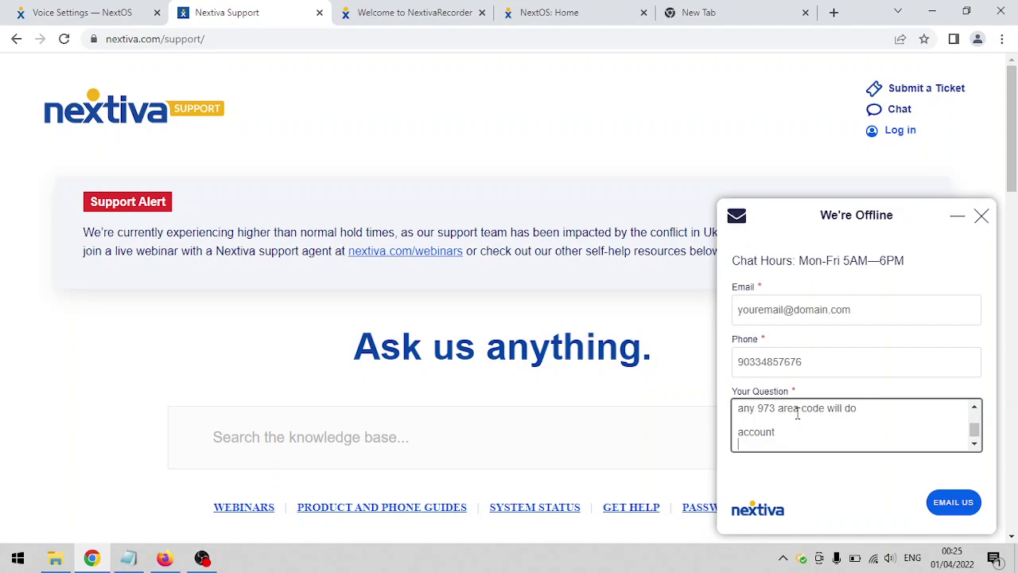
type("pin")
key("Return")
type("name")
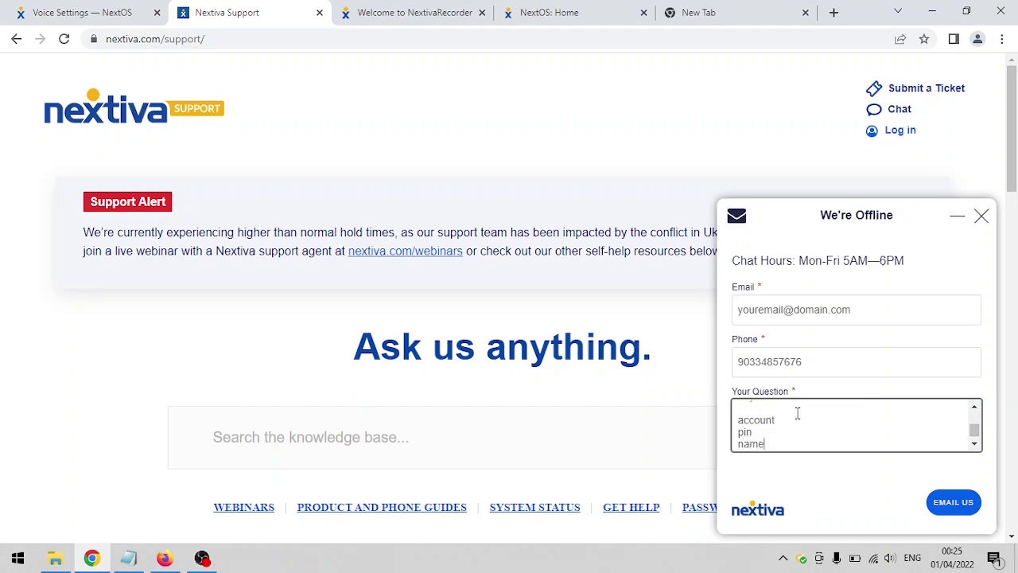
type(":")
- Add a colon to the account label and adjust selections in the support form's text
left_click(775, 427)
type(":")
key("Up")
key("Up")
left_click_drag(781, 424, 706, 438)
left_click(861, 422)
left_click_drag(835, 357, 733, 361)
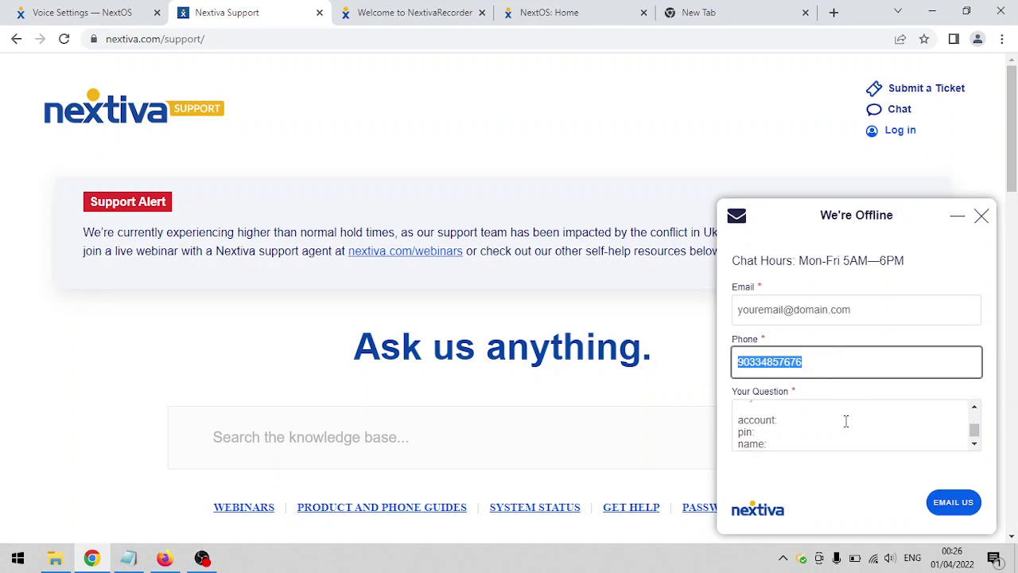
left_click(846, 421)
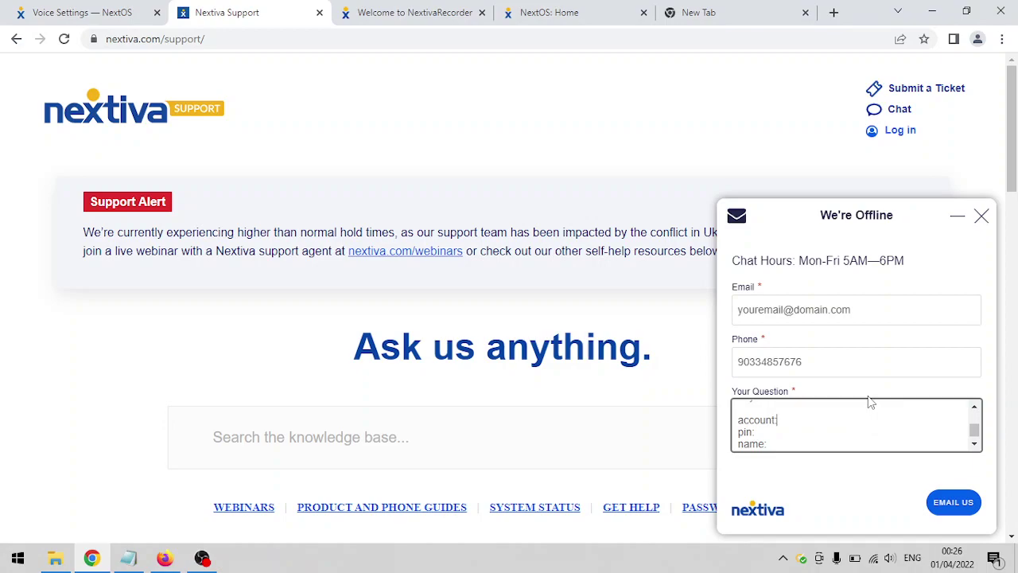
left_click(967, 501)
left_click(114, 12)
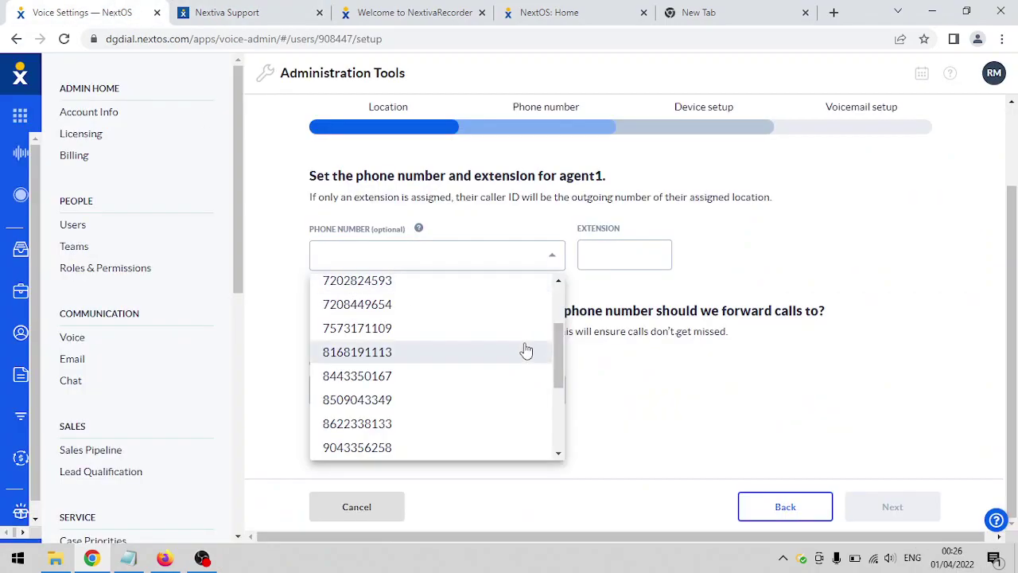
left_click(369, 330)
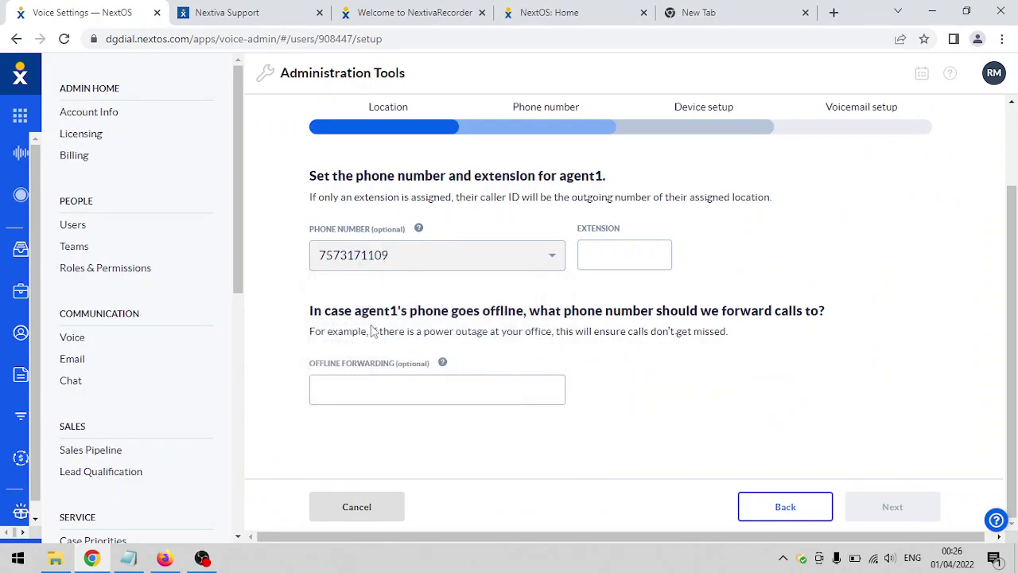
left_click(606, 255)
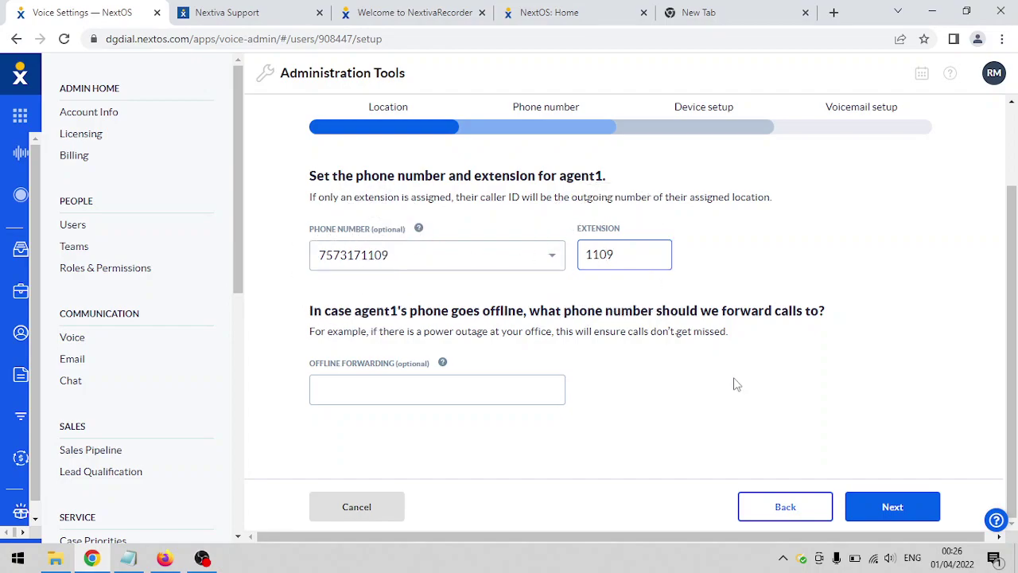
left_click(889, 505)
left_click(892, 522)
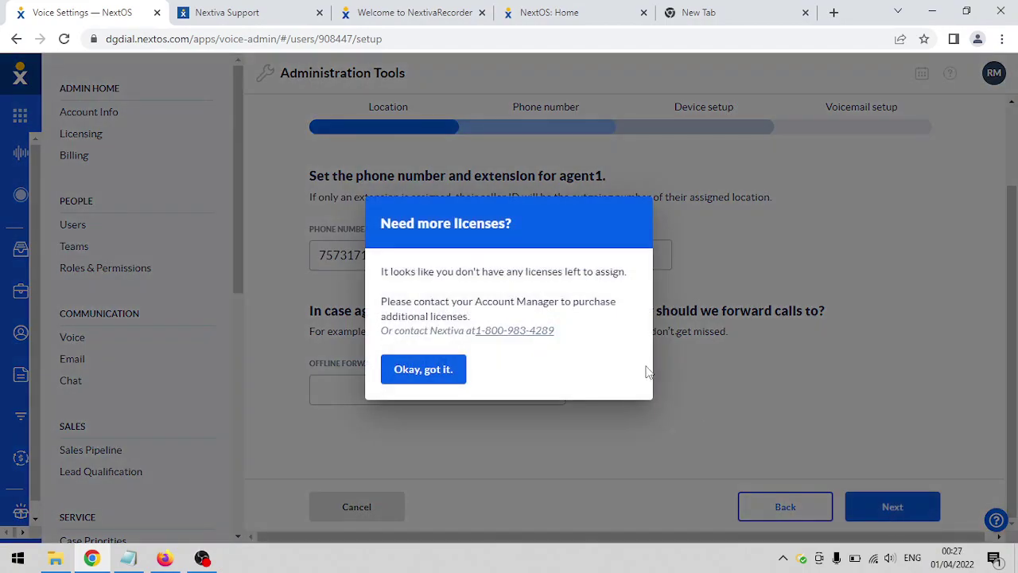
left_click(437, 372)
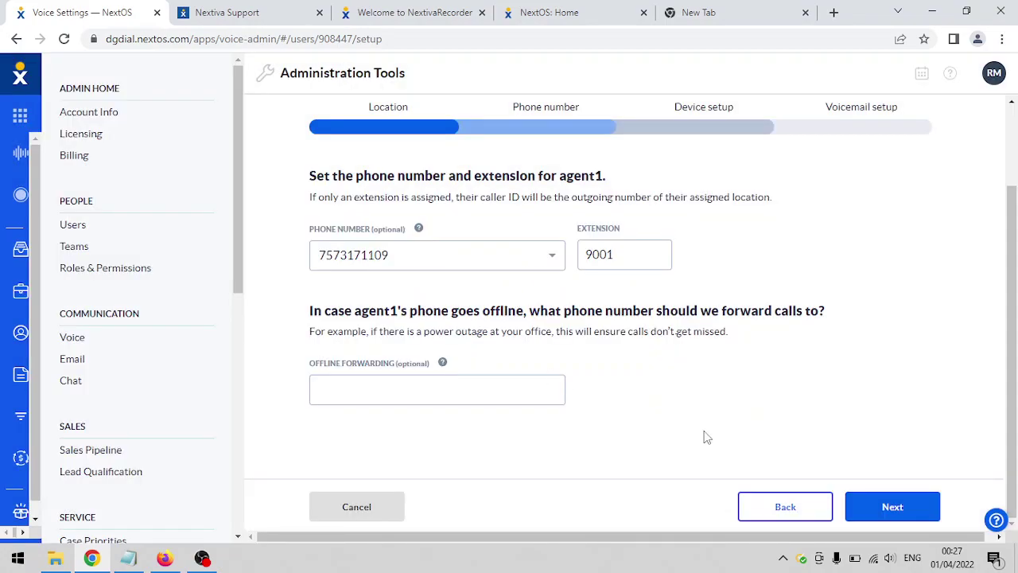
left_click(887, 513)
left_click(861, 512)
left_click(370, 252)
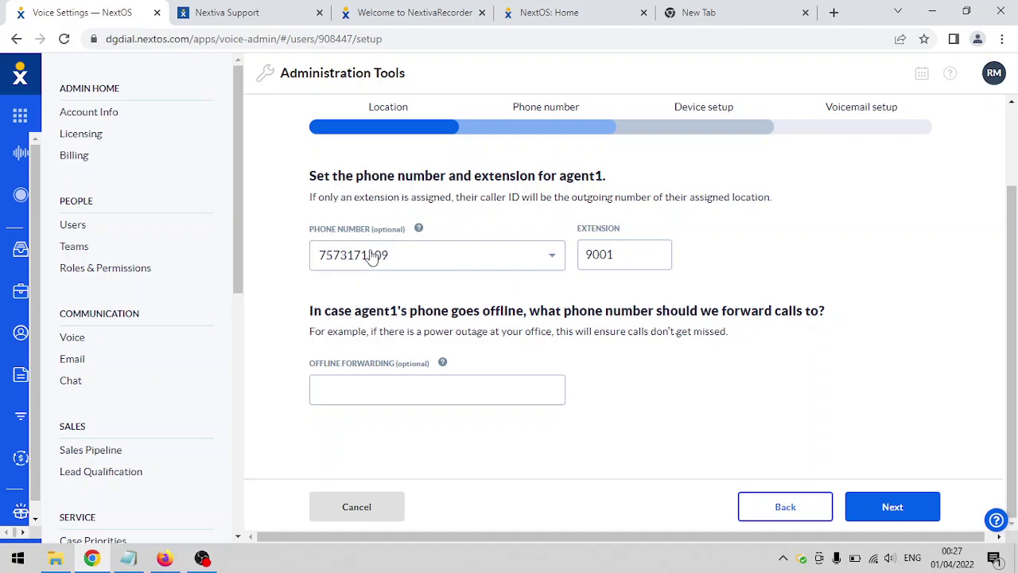